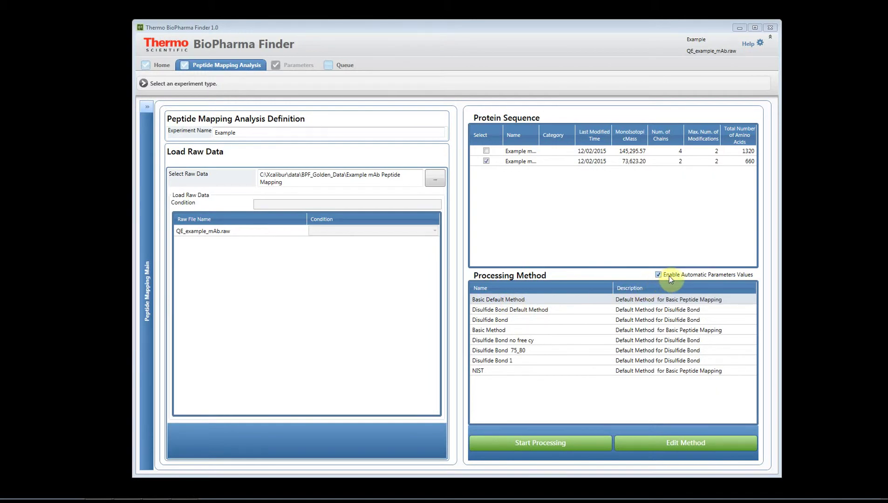
Open the Example experiment's peptide mapping processing method for editing from the analysis page
{"action": "left_click", "coordinate": [678, 443]}
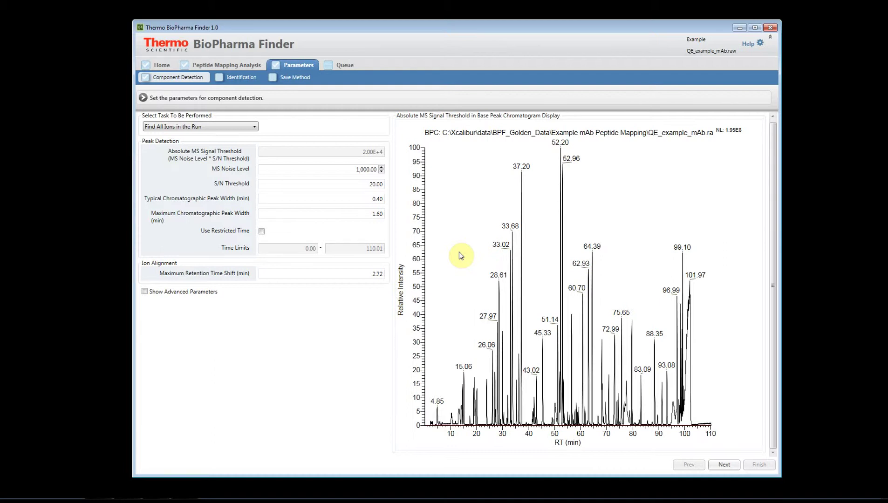
Let the Component Detection page load with the QE_example_mAb.raw base peak chromatogram beside it
{"action": "left_click_drag", "start_coordinate": [461, 252], "coordinate": [463, 252]}
Resize the BioPharma Finder window wider and taller from its right edge, top edge and corner
{"action": "left_click_drag", "start_coordinate": [811, 209], "coordinate": [811, 209]}
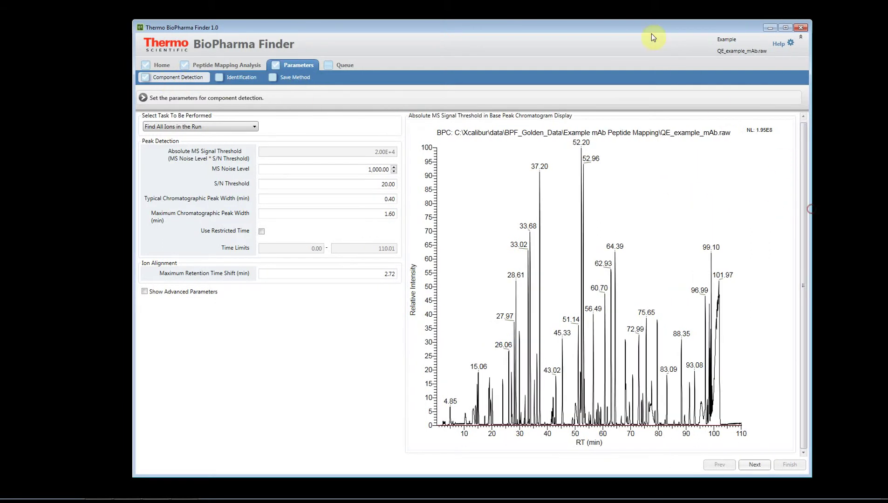
{"action": "left_click_drag", "start_coordinate": [619, 11], "coordinate": [583, 12]}
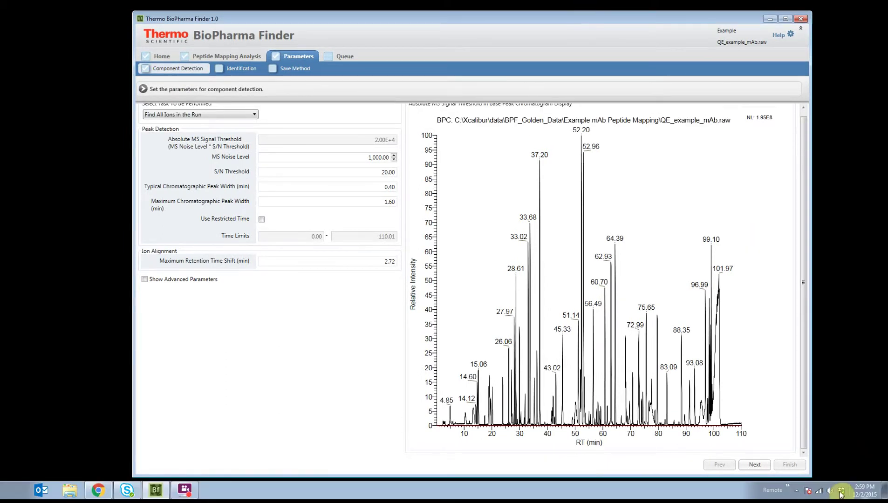
{"action": "left_click_drag", "start_coordinate": [813, 475], "coordinate": [830, 480]}
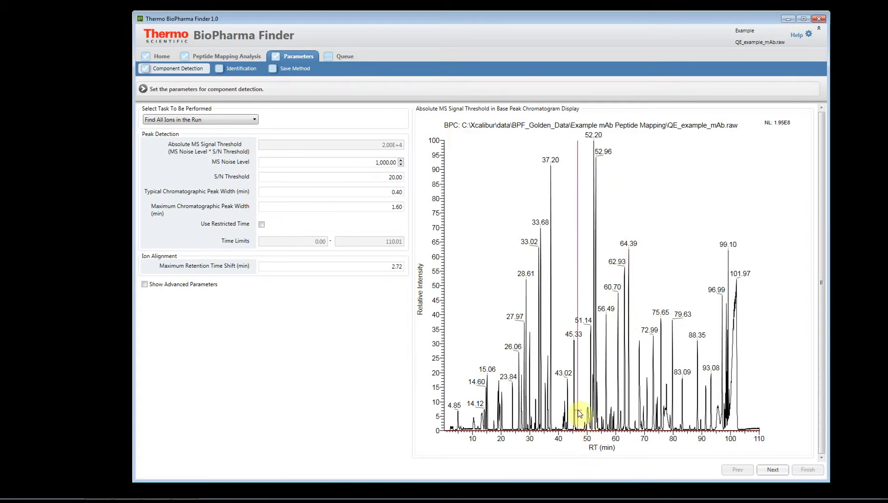
Reset the chromatogram to the full 0–110 min range and magnify its intensity to about 1.6%
{"action": "left_click_drag", "start_coordinate": [579, 414], "coordinate": [612, 412]}
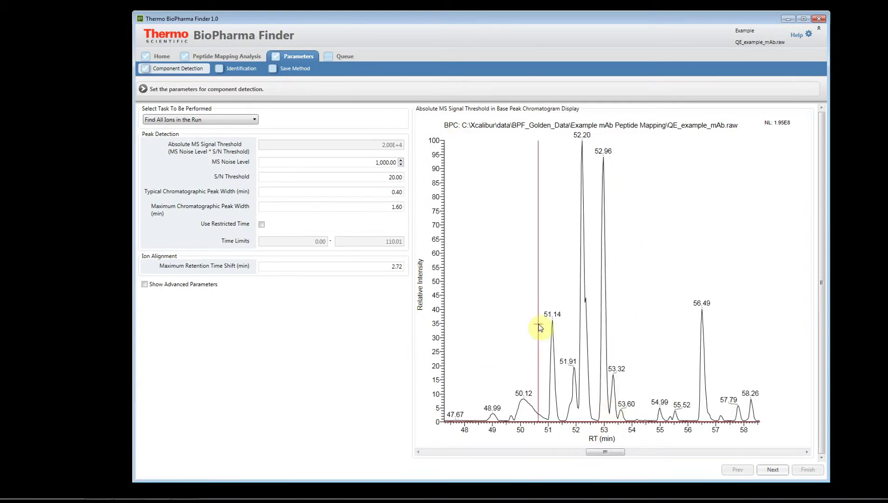
{"action": "double_click", "coordinate": [539, 327]}
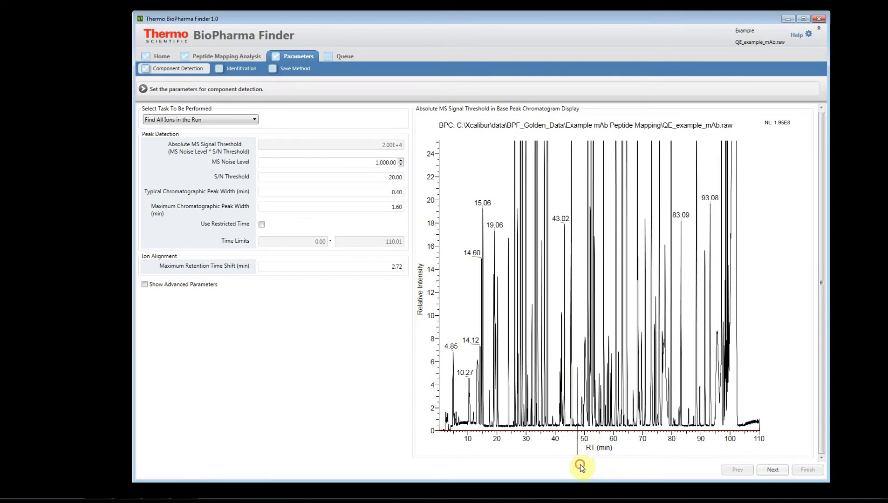
{"action": "left_click", "coordinate": [580, 464]}
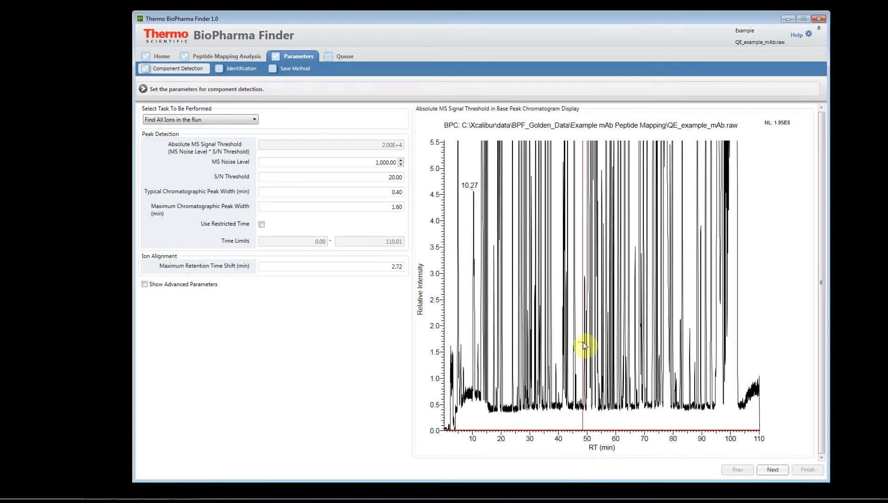
{"action": "left_click", "coordinate": [579, 450]}
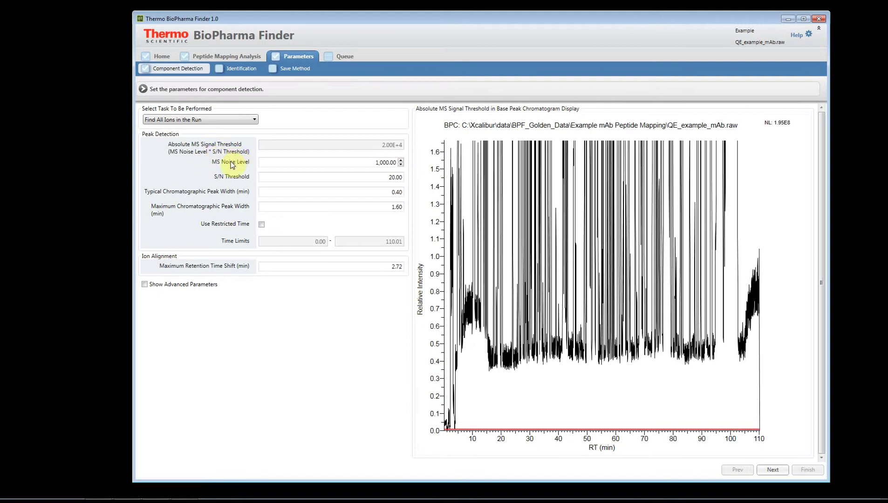
Select the MS Noise Level (1,000) and S/N Threshold (20) values in turn
{"action": "left_click", "coordinate": [276, 162]}
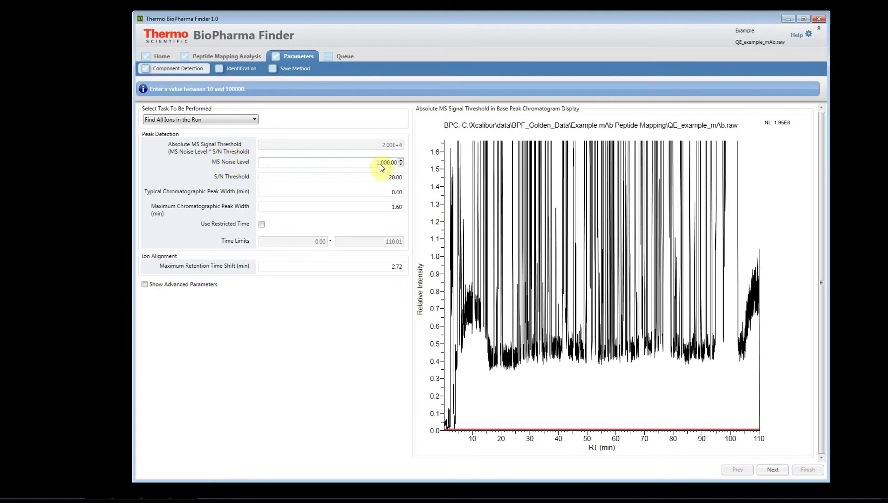
{"action": "double_click", "coordinate": [394, 162]}
{"action": "left_click", "coordinate": [380, 181]}
{"action": "left_click", "coordinate": [372, 163]}
{"action": "left_click", "coordinate": [386, 177]}
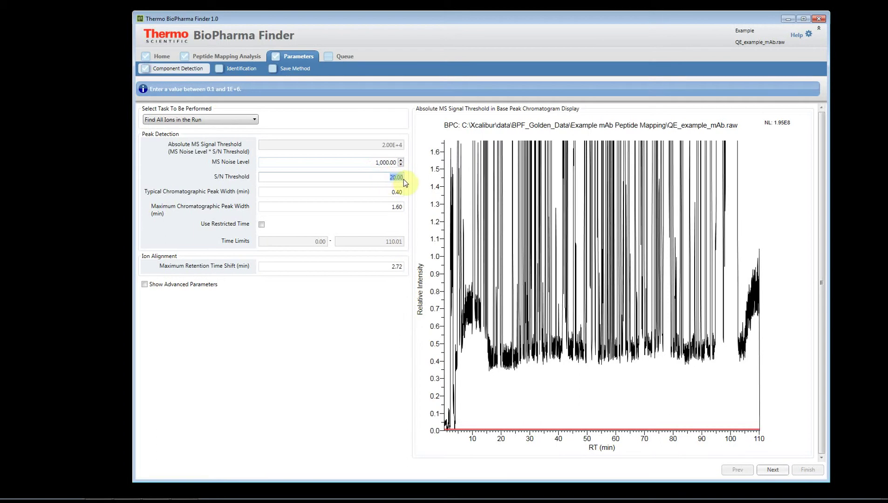
{"action": "left_click", "coordinate": [365, 164]}
{"action": "left_click", "coordinate": [361, 166]}
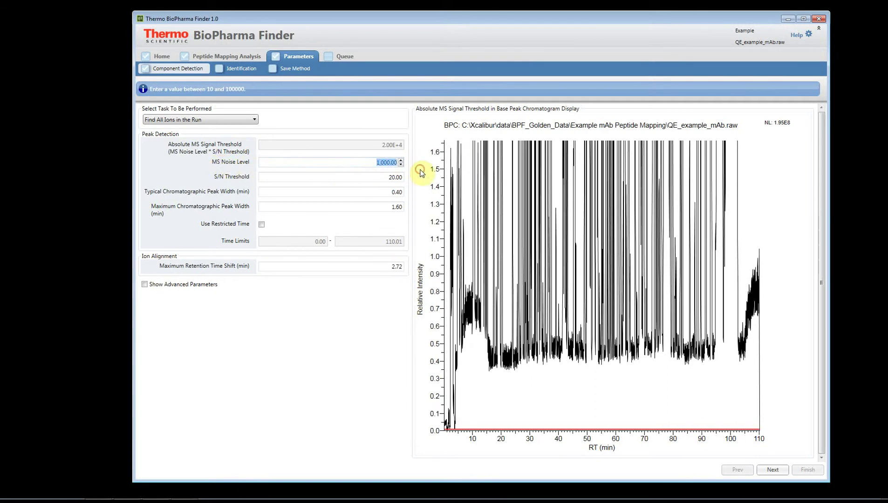
{"action": "left_click", "coordinate": [374, 179]}
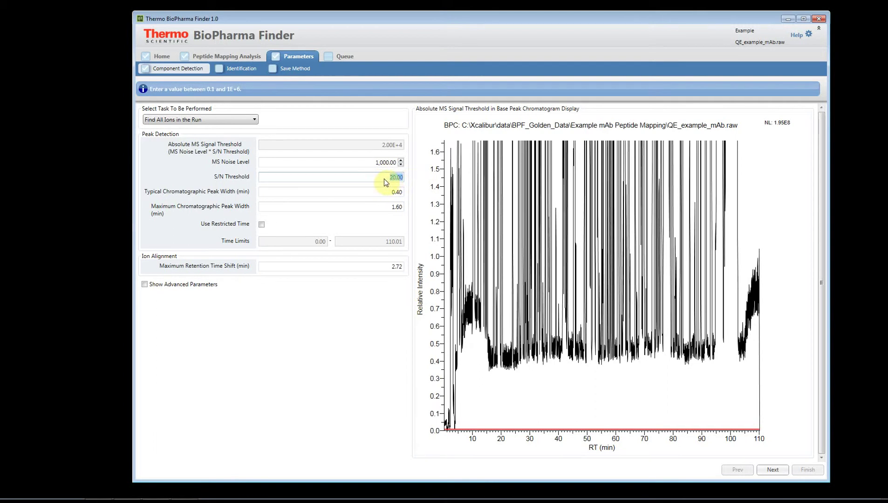
Change the S/N Threshold from 20 to 1,020 by adding digits around it
{"action": "left_click", "coordinate": [383, 178]}
{"action": "type", "text": "1"}
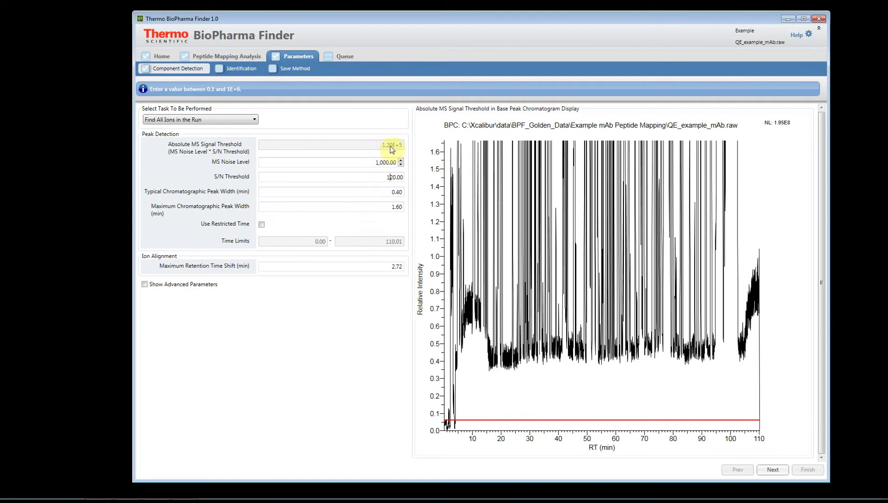
{"action": "left_click", "coordinate": [387, 177]}
{"action": "type", "text": "0"}
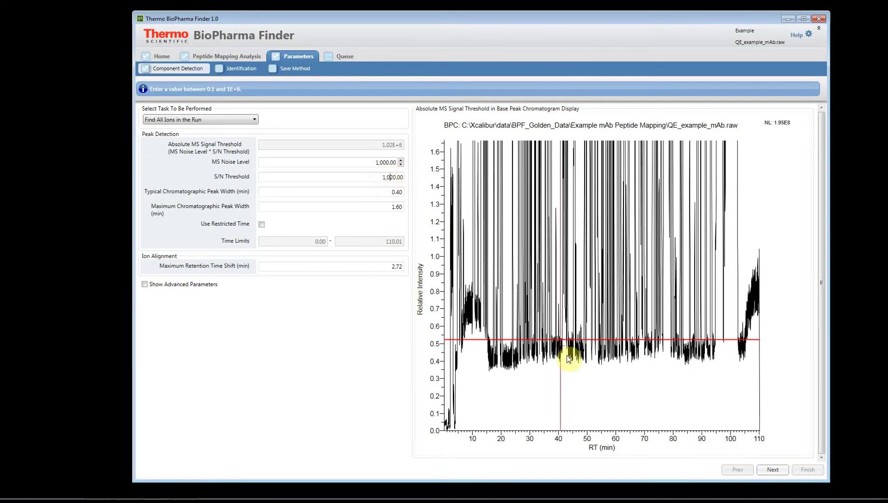
Reset the chromatogram and magnify it to about 3% intensity around the threshold line
{"action": "left_click", "coordinate": [570, 388]}
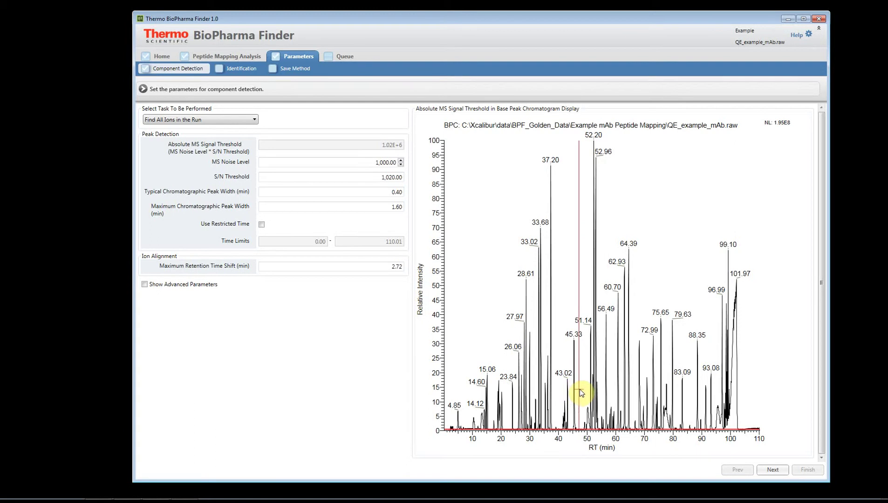
{"action": "left_click", "coordinate": [582, 450]}
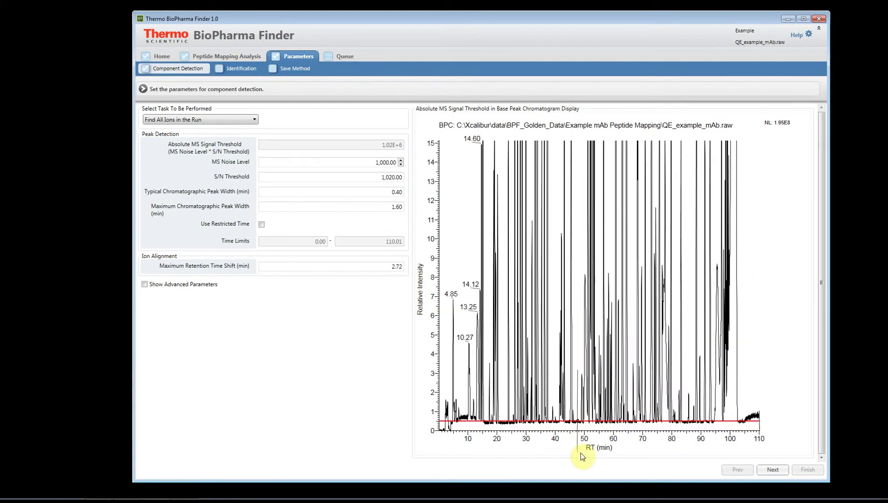
{"action": "left_click", "coordinate": [580, 452]}
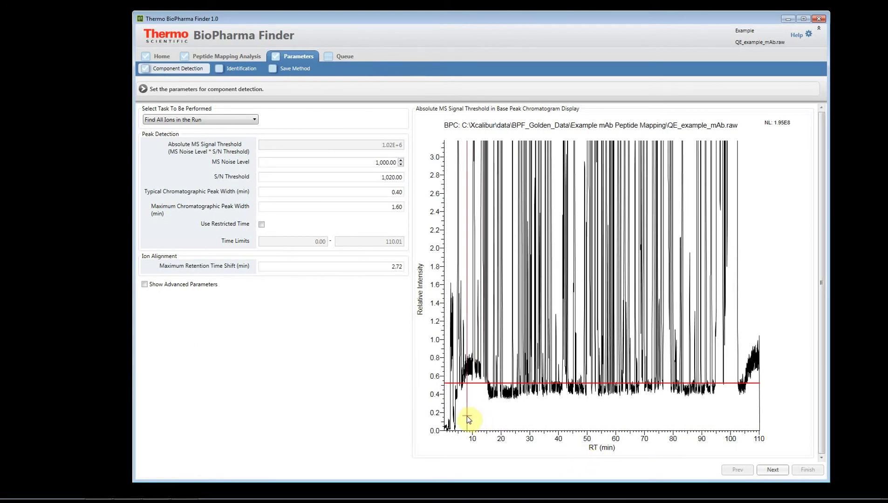
Replace the S/N Threshold value 1,020 with 500
{"action": "left_click", "coordinate": [379, 179]}
{"action": "left_click_drag", "start_coordinate": [379, 179], "coordinate": [395, 179]}
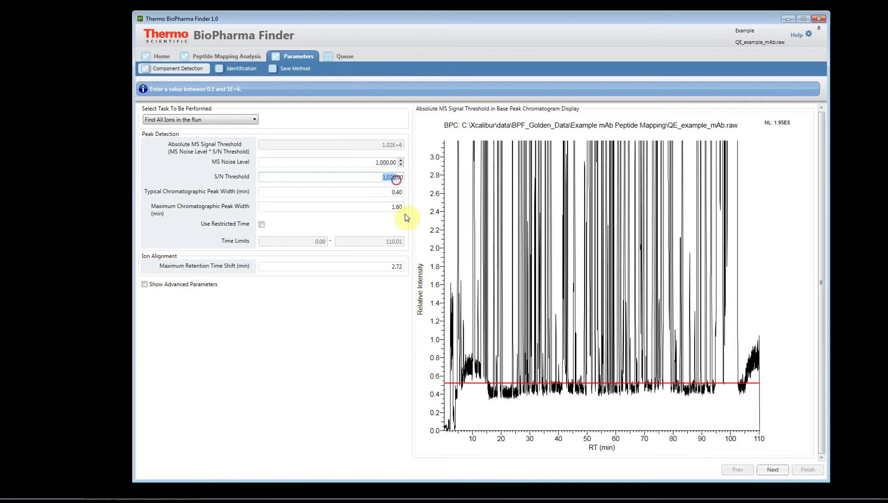
{"action": "type", "text": "500"}
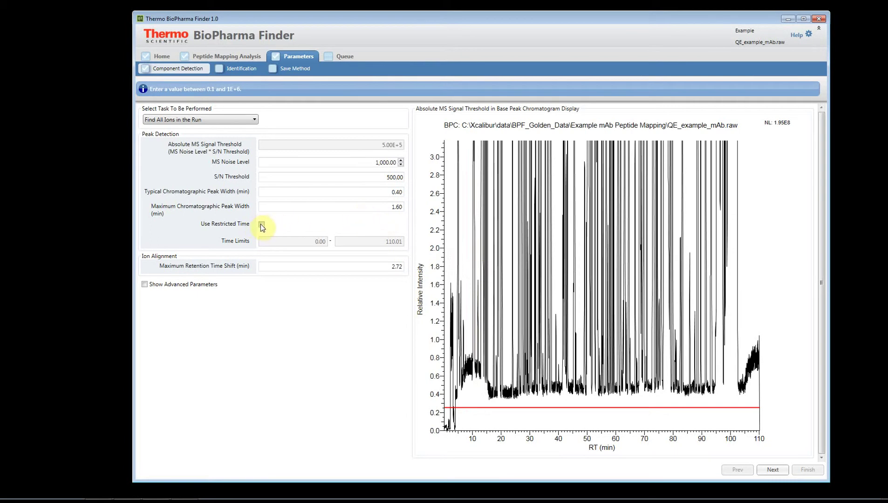
{"action": "left_click", "coordinate": [380, 191]}
{"action": "left_click_drag", "start_coordinate": [391, 193], "coordinate": [413, 198]}
{"action": "left_click", "coordinate": [379, 208]}
{"action": "left_click", "coordinate": [405, 209]}
Zoom the chromatogram to about 7–49 min and limit processing to a 10–45 min retention window
{"action": "left_click", "coordinate": [465, 437]}
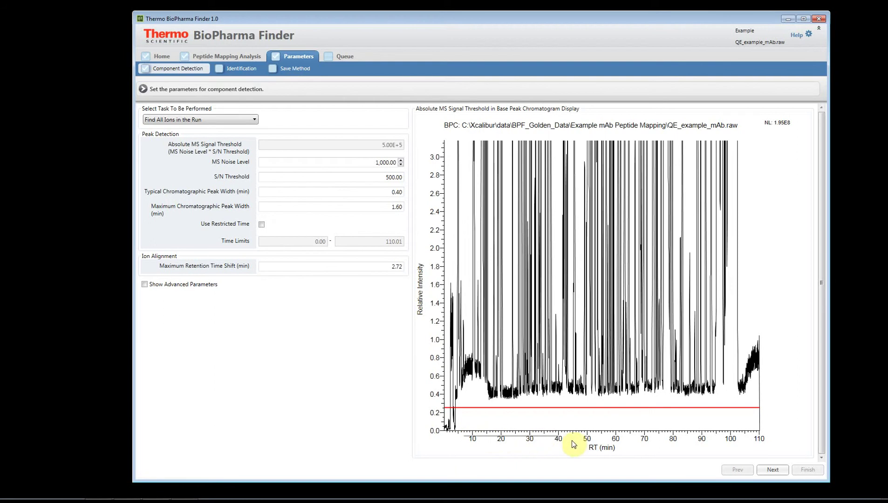
{"action": "left_click", "coordinate": [585, 441]}
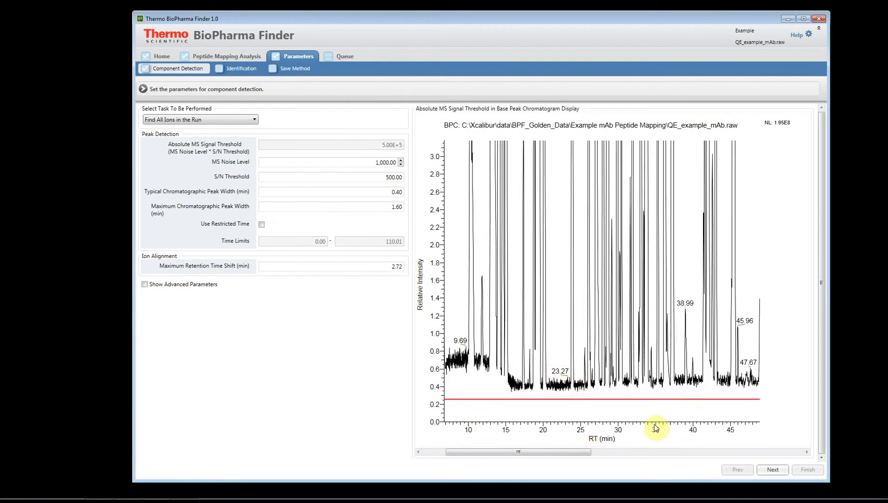
{"action": "left_click", "coordinate": [534, 404]}
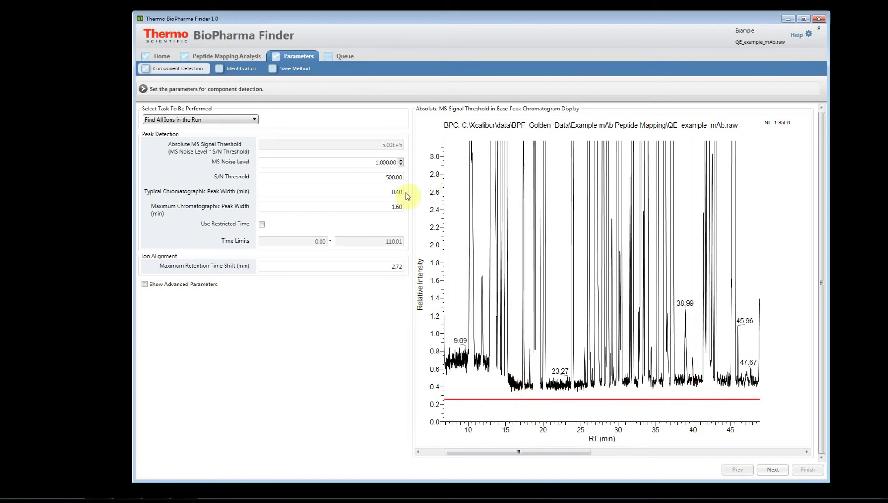
{"action": "left_click", "coordinate": [262, 224]}
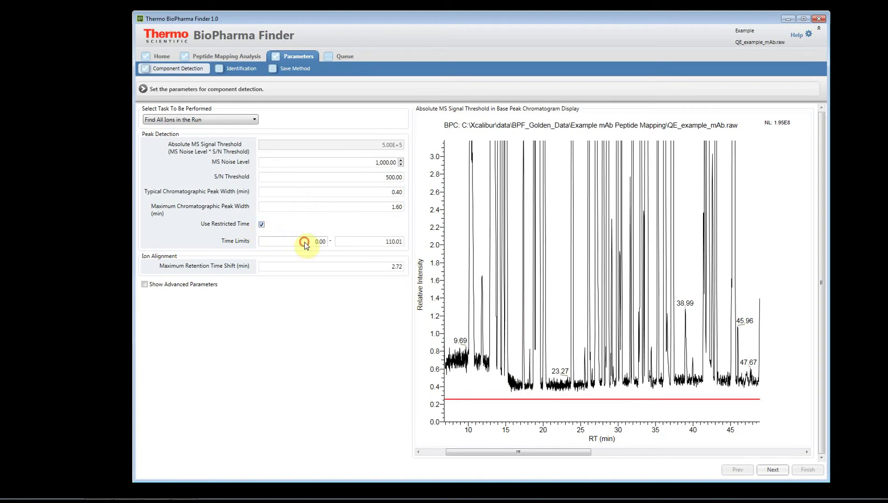
{"action": "left_click_drag", "start_coordinate": [305, 243], "coordinate": [327, 243]}
{"action": "type", "text": "10"}
{"action": "key", "text": "Tab"}
{"action": "type", "text": "4"}
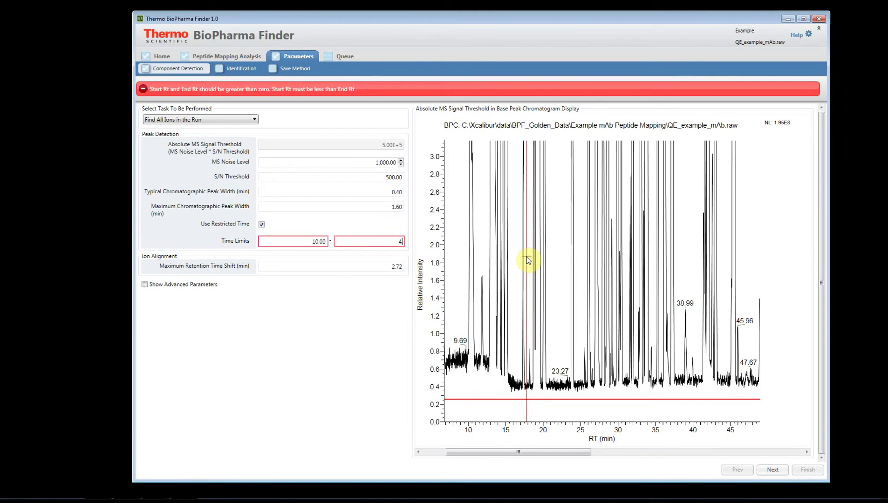
{"action": "type", "text": "5."}
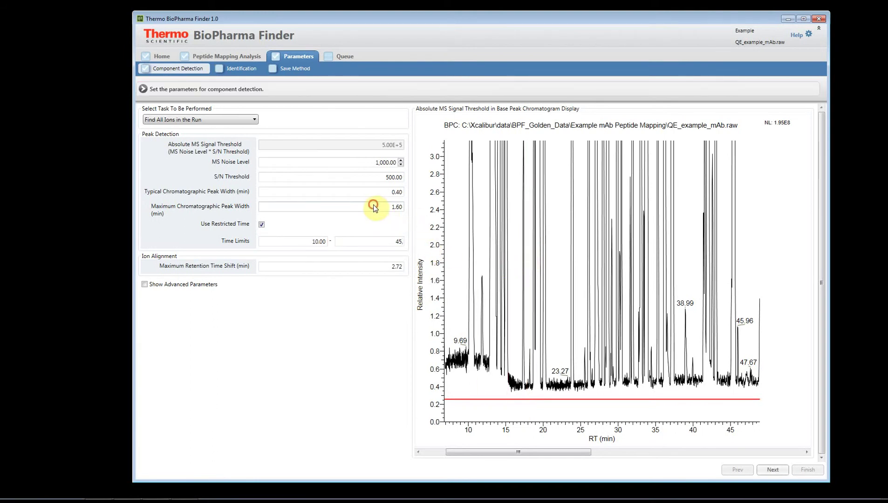
{"action": "left_click", "coordinate": [373, 204]}
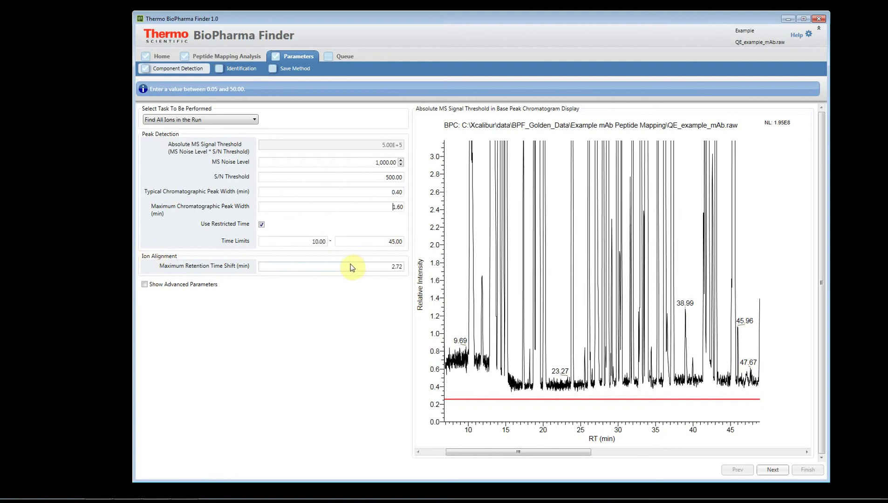
Show, then hide, the advanced component detection parameters and move to identification
{"action": "left_click", "coordinate": [145, 284]}
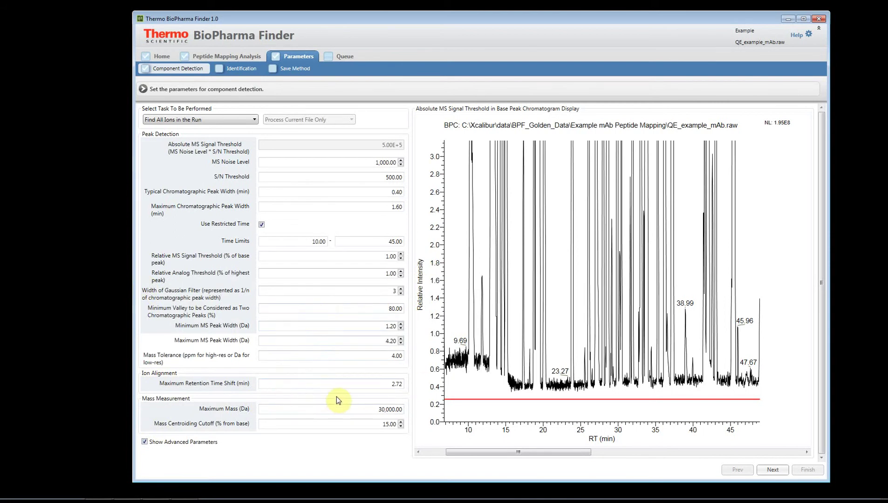
{"action": "left_click", "coordinate": [144, 442]}
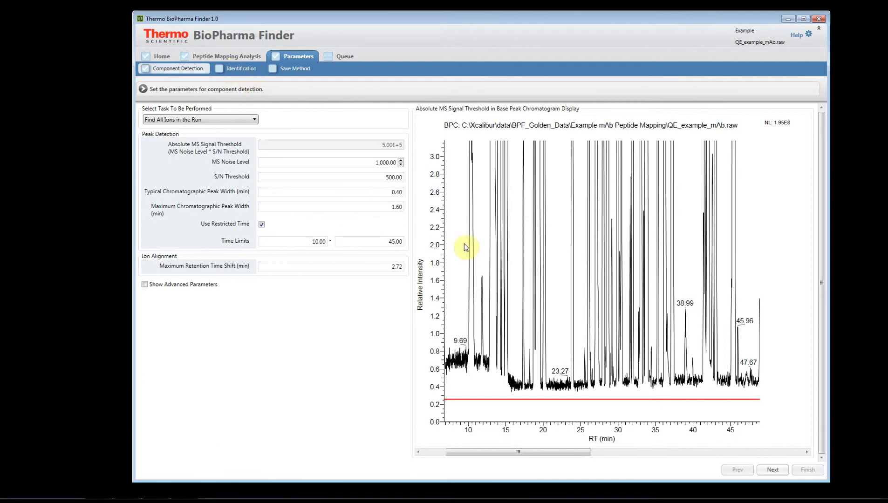
{"action": "left_click", "coordinate": [774, 469]}
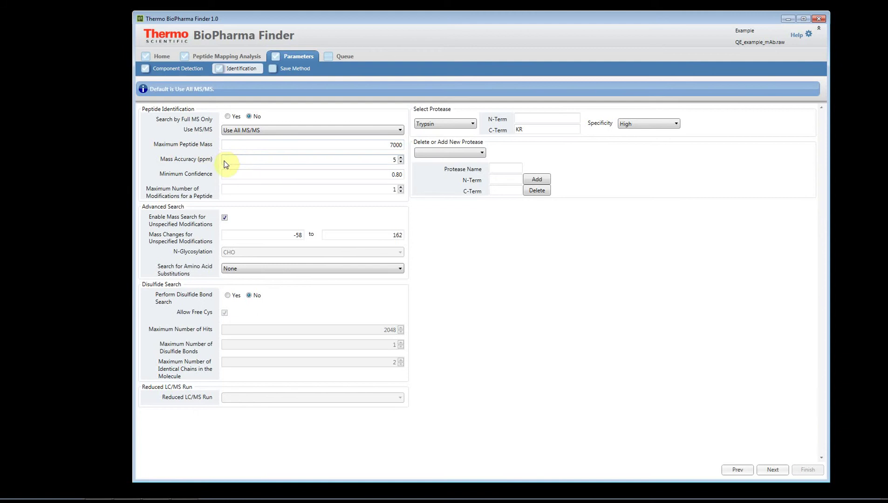
Check the Minimum Confidence setting of 0.80 on the Identification page
{"action": "left_click", "coordinate": [383, 176]}
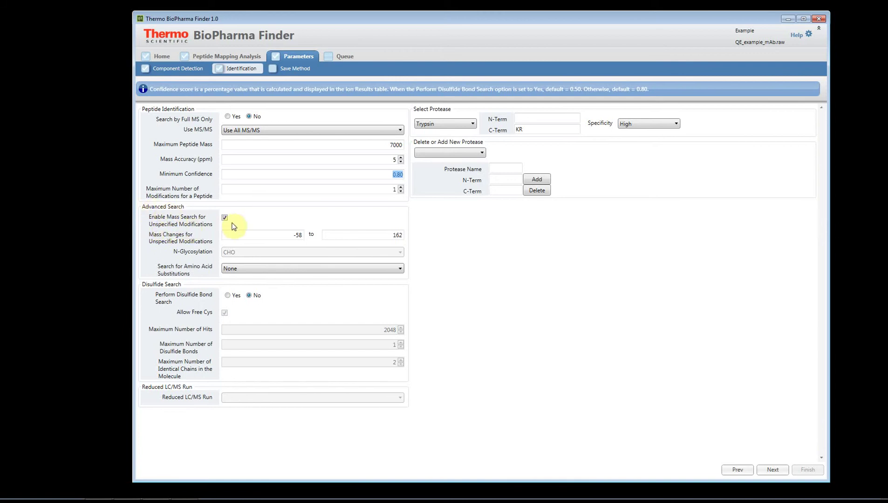
{"action": "left_click", "coordinate": [225, 218]}
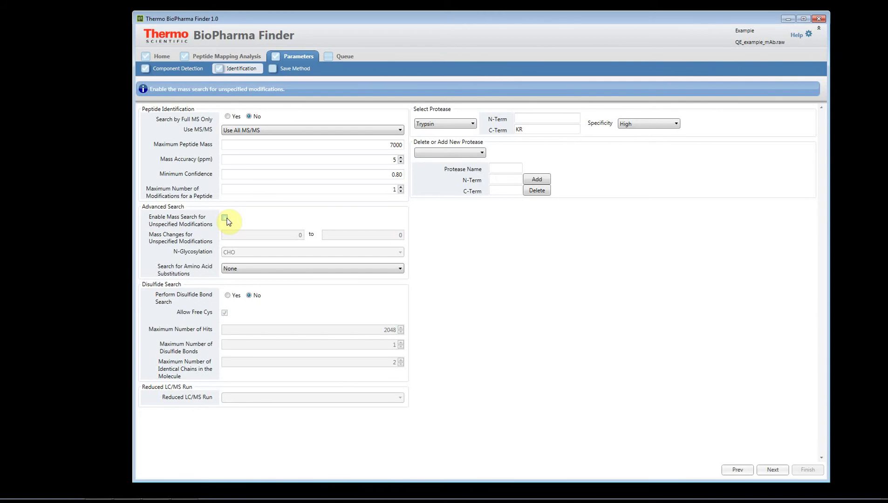
{"action": "left_click", "coordinate": [225, 218]}
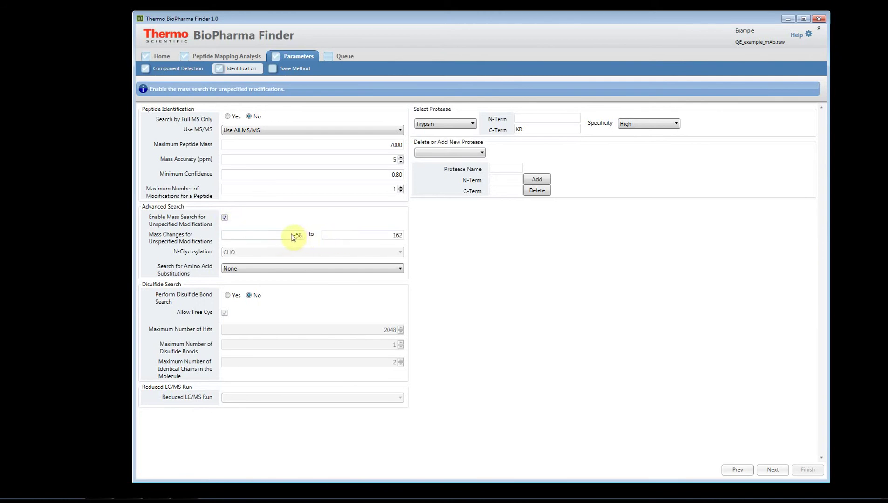
{"action": "left_click_drag", "start_coordinate": [294, 234], "coordinate": [297, 234]}
{"action": "left_click", "coordinate": [365, 240]}
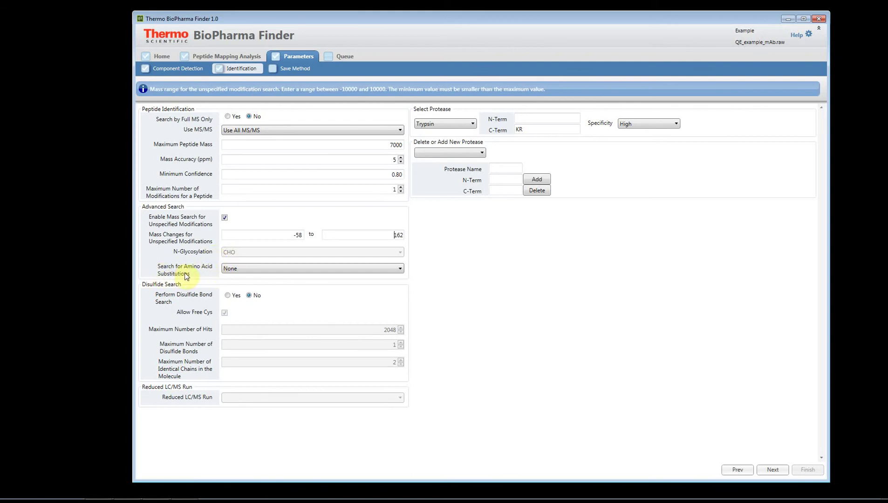
{"action": "left_click", "coordinate": [234, 272]}
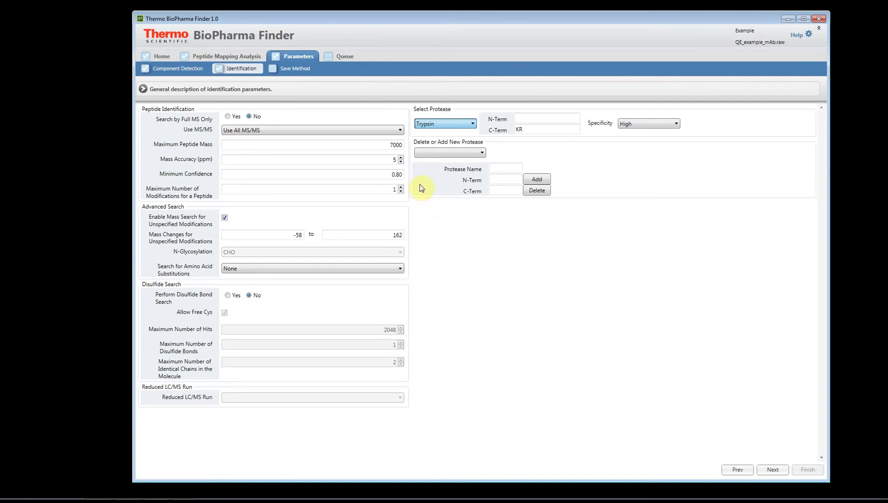
Switch the search protease to nonspecific cleavage and back to Trypsin
{"action": "key", "text": "Up"}
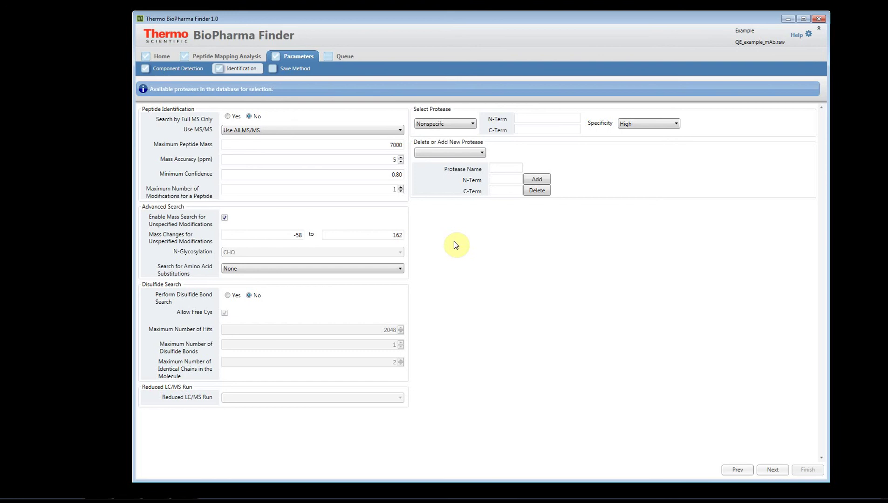
{"action": "left_click", "coordinate": [458, 122]}
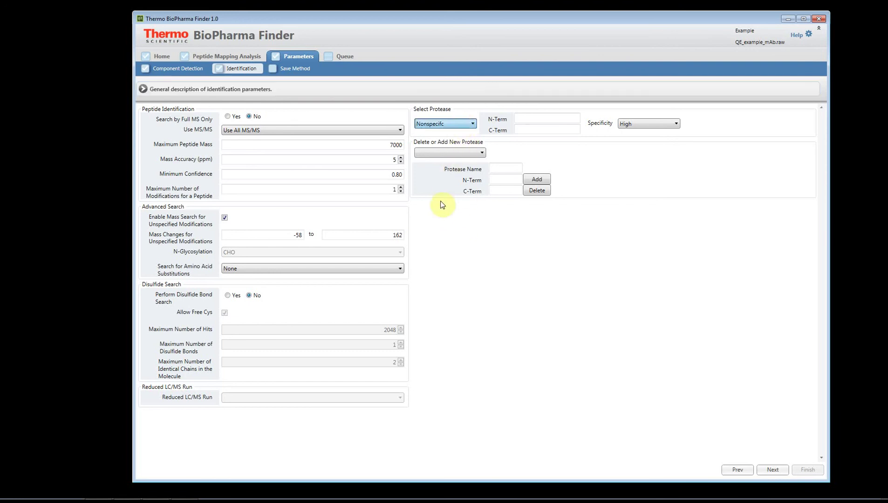
{"action": "key", "text": "Down"}
Add a Trypsin-based protease named Example with C-terminal KRF cleavage, keeping Trypsin for the search
{"action": "left_click", "coordinate": [433, 157]}
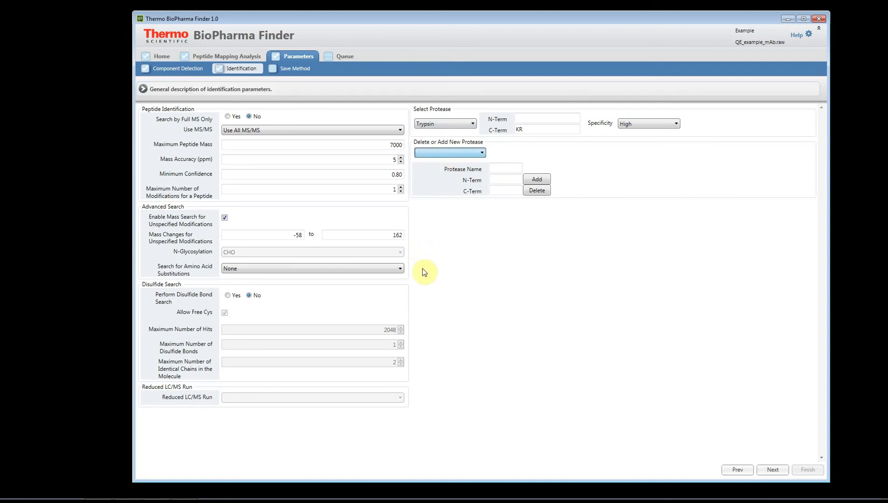
{"action": "key", "text": "Down"}
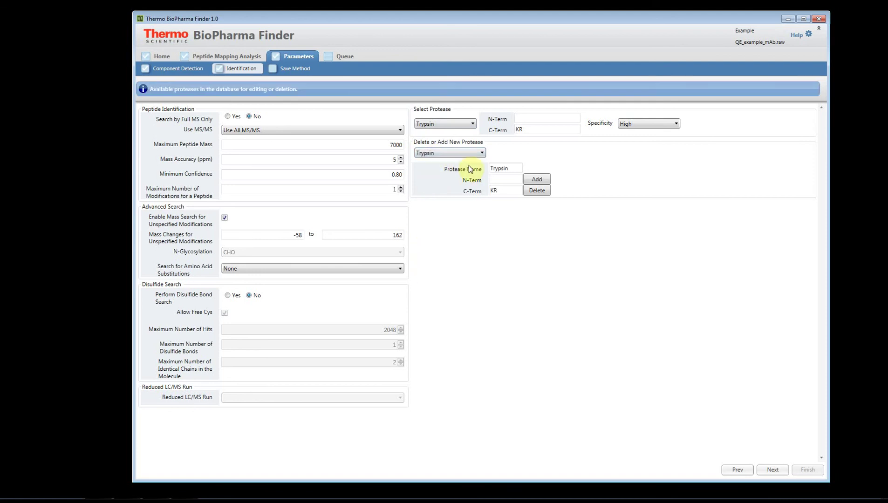
{"action": "double_click", "coordinate": [510, 168]}
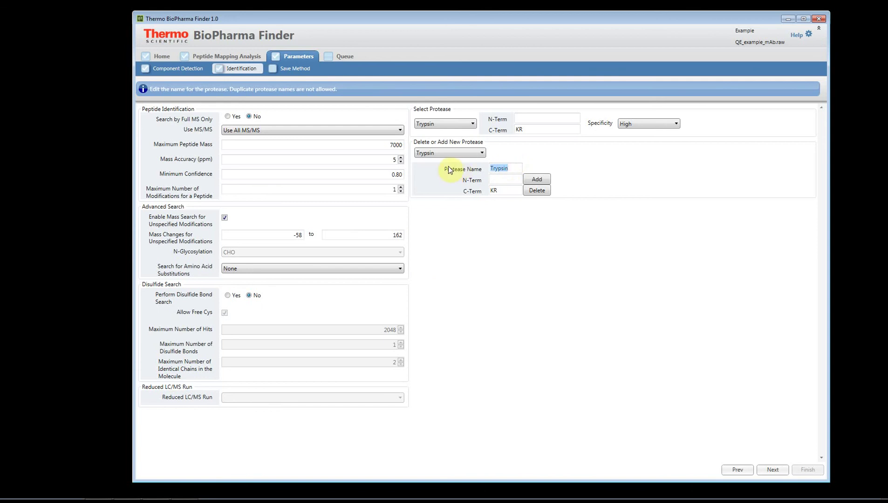
{"action": "type", "text": "Example"}
{"action": "left_click", "coordinate": [502, 190]}
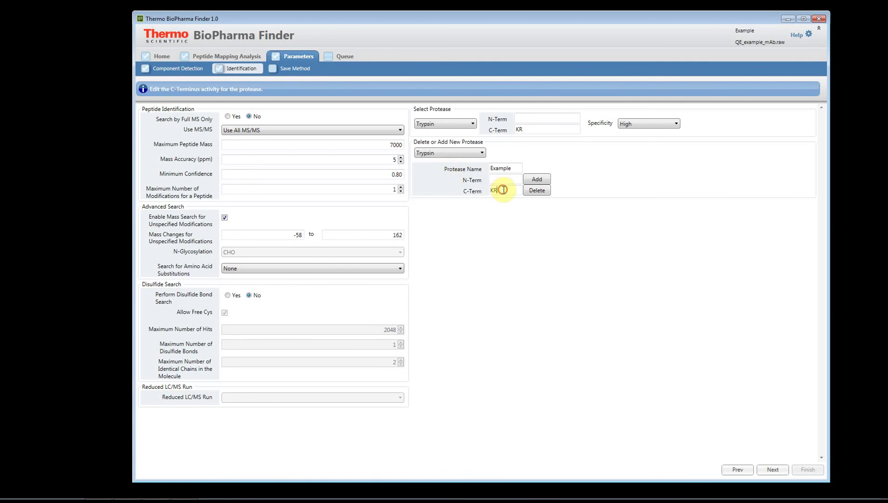
{"action": "type", "text": "F"}
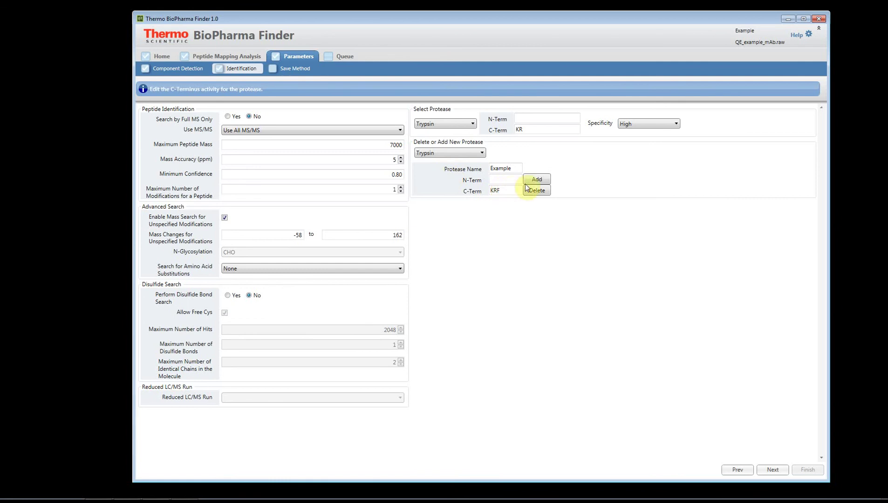
{"action": "left_click", "coordinate": [536, 182]}
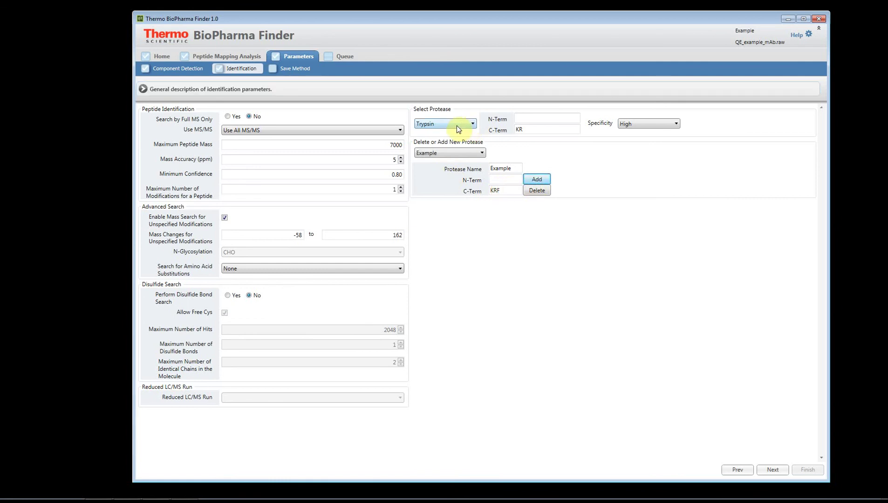
{"action": "left_click", "coordinate": [424, 246]}
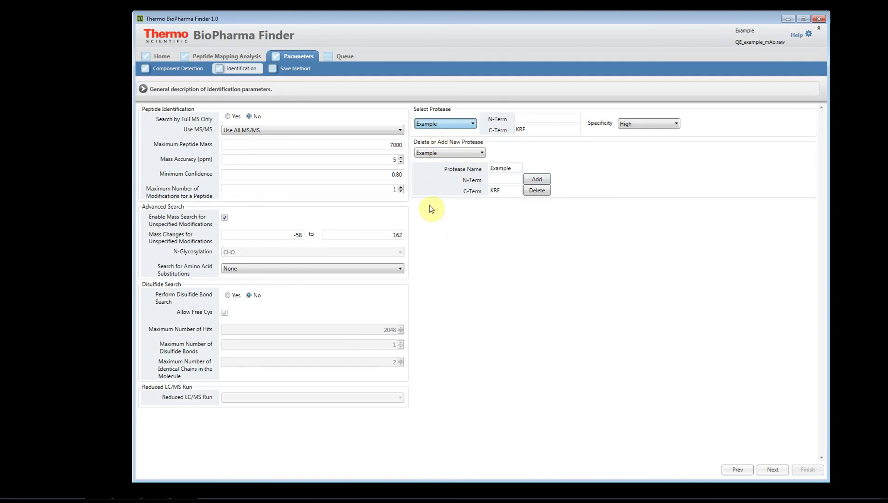
{"action": "key", "text": "Up"}
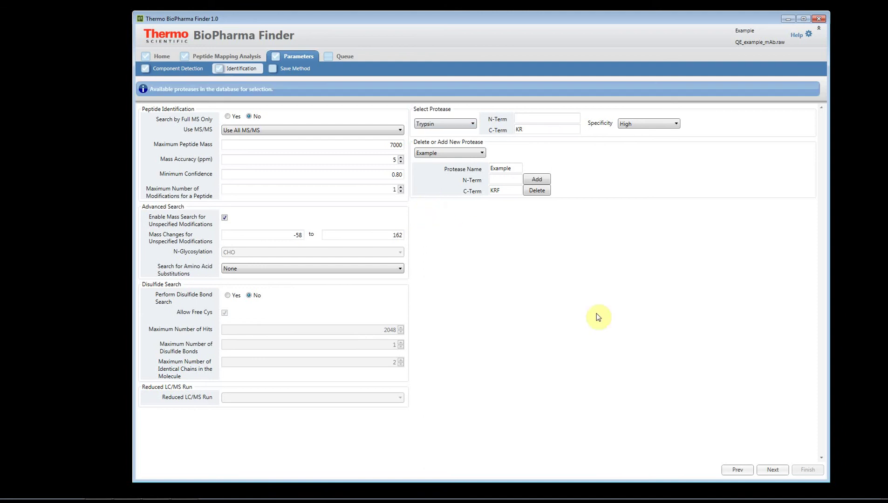
On Save Method, change 'Basic Default Method' to 'Examples' and replace the notes with 'Exmple'
{"action": "left_click", "coordinate": [771, 469]}
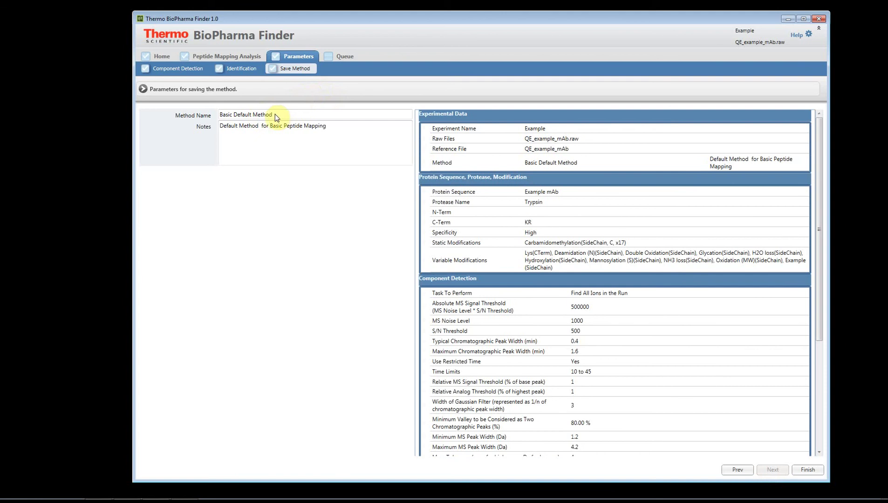
{"action": "left_click_drag", "start_coordinate": [275, 114], "coordinate": [252, 114]}
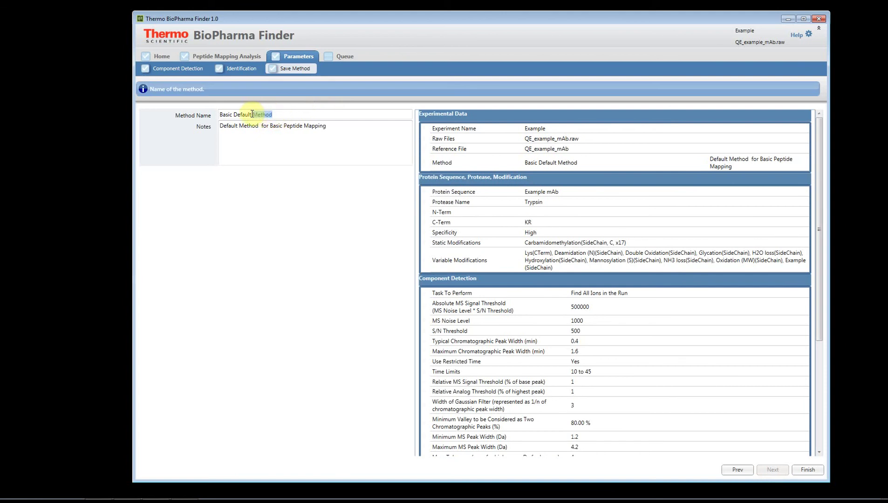
{"action": "key", "text": "BackSpace"}
{"action": "key", "text": "BackSpace"}
{"action": "key", "text": "BackSpace"}
{"action": "key", "text": "BackSpace"}
{"action": "key", "text": "BackSpace"}
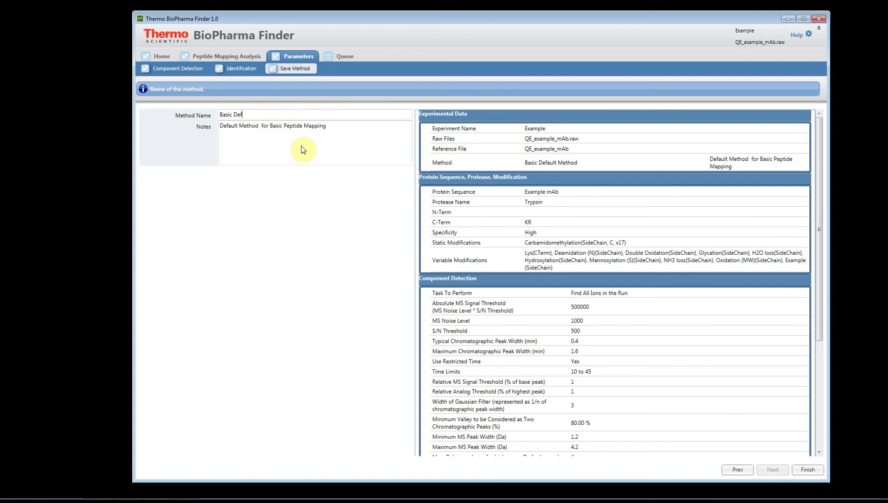
{"action": "key", "text": "BackSpace"}
{"action": "key", "text": "BackSpace"}
{"action": "key", "text": "BackSpace"}
{"action": "key", "text": "BackSpace"}
{"action": "key", "text": "BackSpace"}
{"action": "key", "text": "BackSpace"}
{"action": "key", "text": "BackSpace"}
{"action": "key", "text": "BackSpace"}
{"action": "key", "text": "BackSpace"}
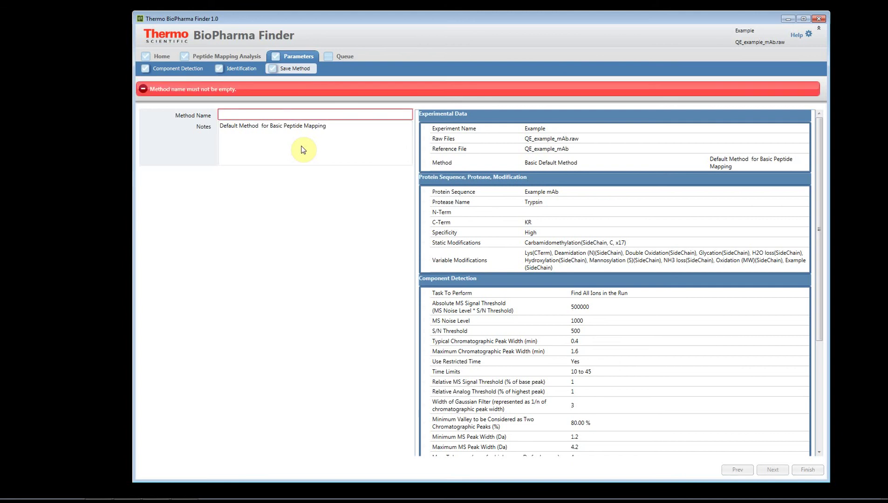
{"action": "type", "text": "Examples"}
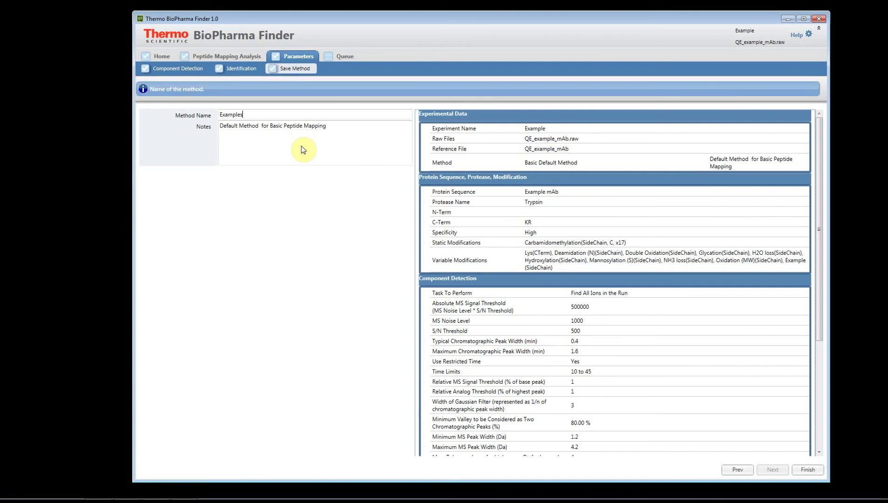
{"action": "left_click_drag", "start_coordinate": [333, 131], "coordinate": [212, 115]}
{"action": "type", "text": "Exmple"}
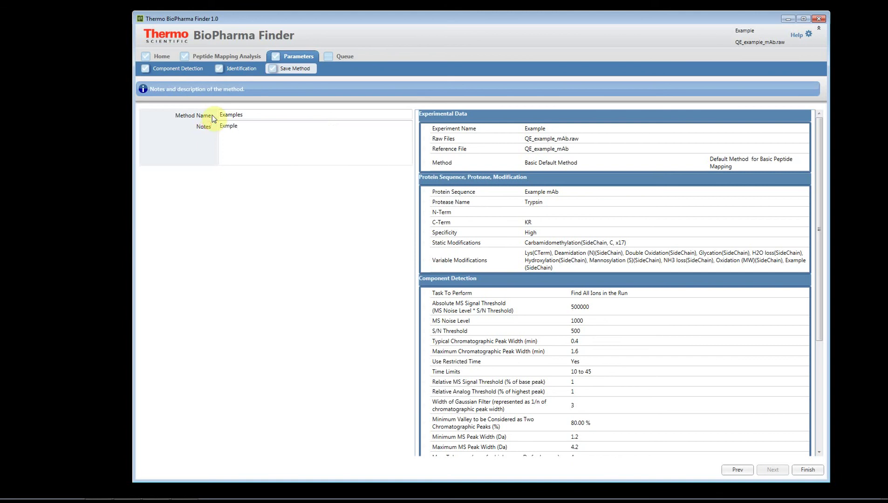
{"action": "left_click", "coordinate": [526, 138]}
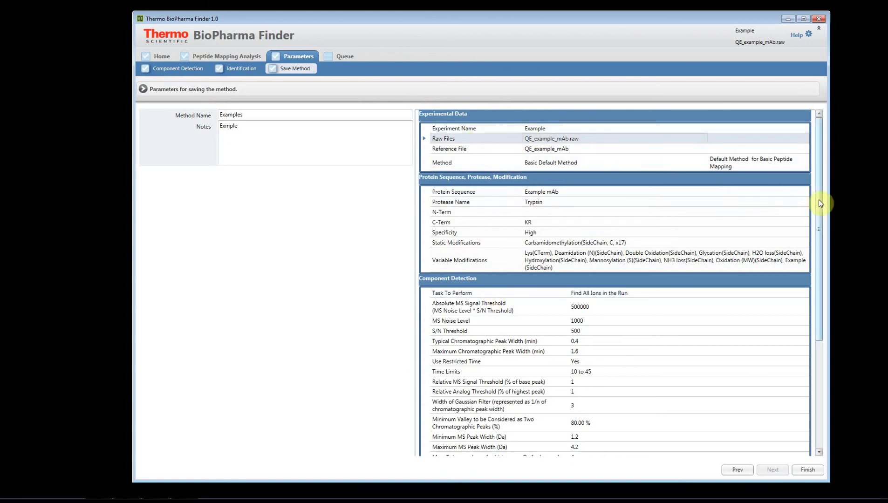
Check the Examples summary (trypsin KR, S/N threshold 500, 10–45 min limits) and save the method
{"action": "left_click_drag", "start_coordinate": [818, 200], "coordinate": [818, 319]}
{"action": "left_click_drag", "start_coordinate": [820, 349], "coordinate": [827, 163]}
{"action": "left_click", "coordinate": [632, 335]}
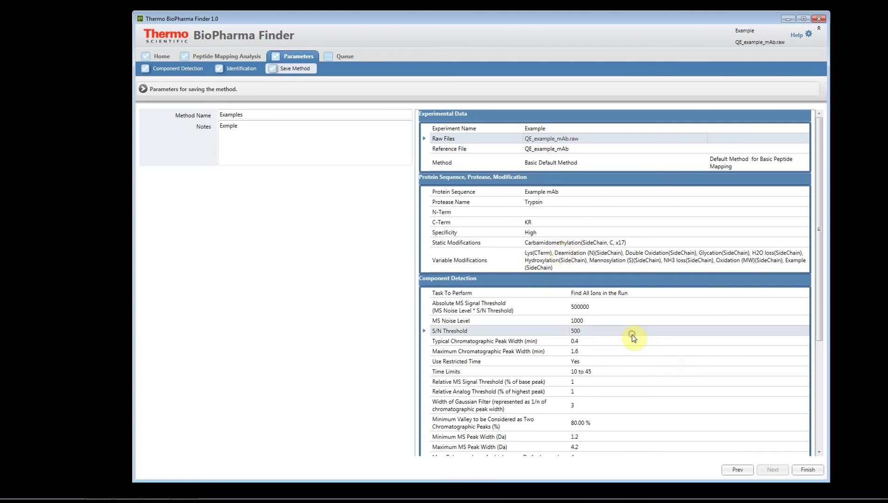
{"action": "left_click", "coordinate": [805, 470]}
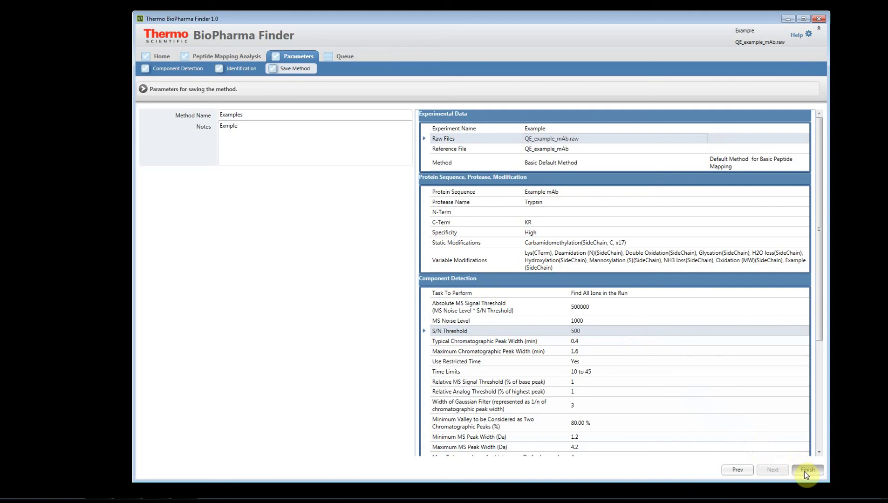